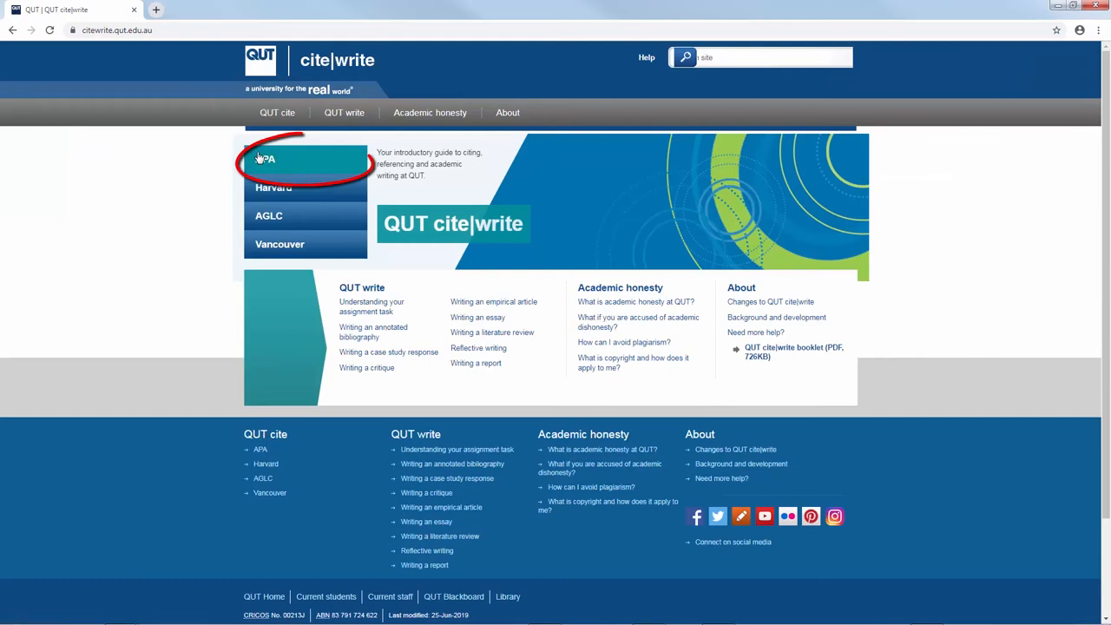
Show the APA Books > Print reference example and expand the Authors help panel beneath it.
{"action": "left_click", "coordinate": [264, 159]}
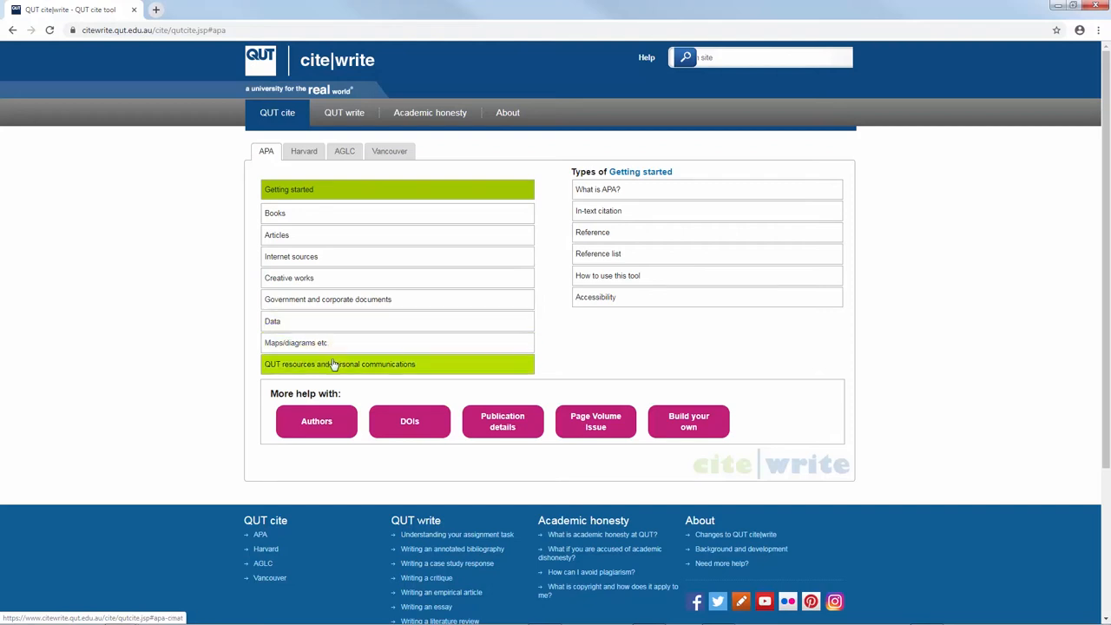
{"action": "left_click", "coordinate": [293, 216]}
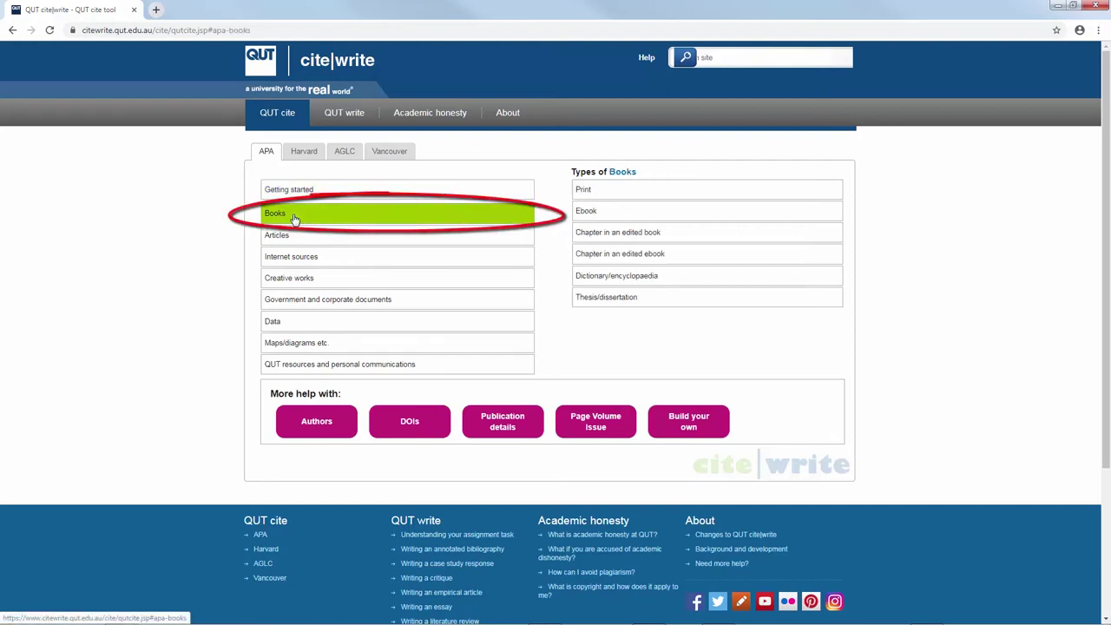
{"action": "left_click", "coordinate": [607, 189]}
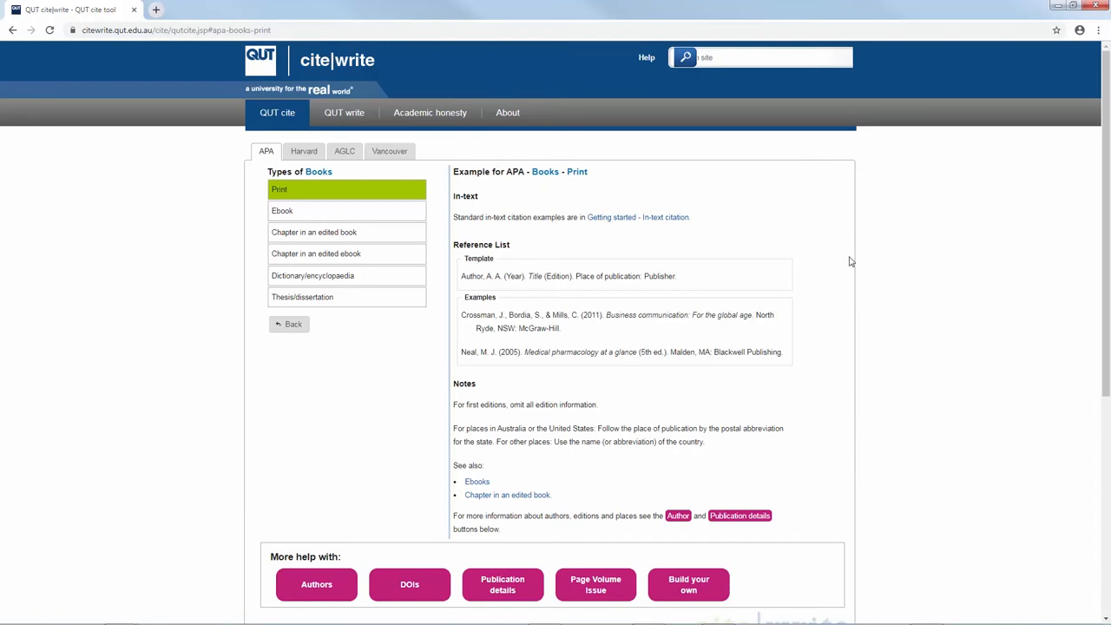
{"action": "scroll", "coordinate": [905, 284], "scroll_direction": "down", "scroll_amount": 2}
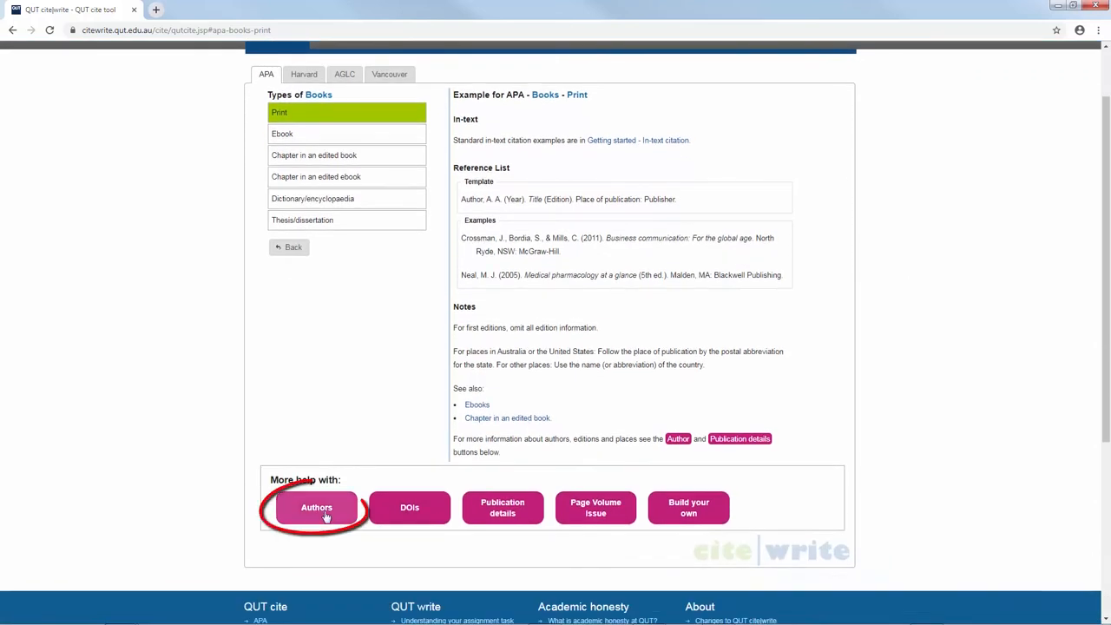
{"action": "left_click", "coordinate": [316, 508]}
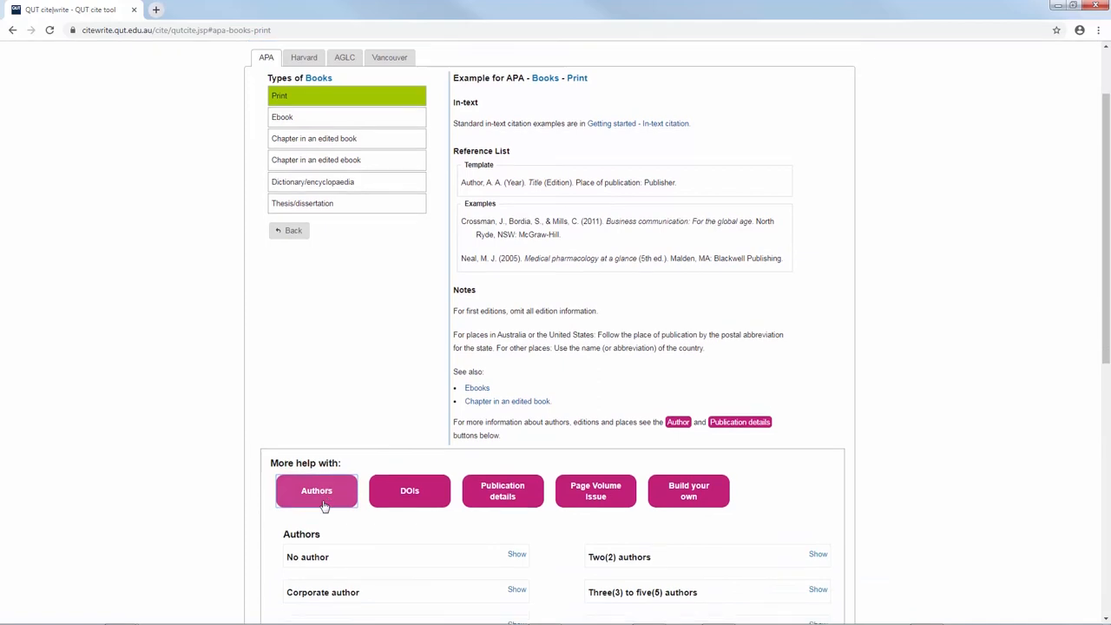
{"action": "scroll", "coordinate": [324, 514], "scroll_direction": "down", "scroll_amount": 4}
{"action": "scroll", "coordinate": [323, 507], "scroll_direction": "down", "scroll_amount": 4}
{"action": "scroll", "coordinate": [324, 506], "scroll_direction": "down", "scroll_amount": 1}
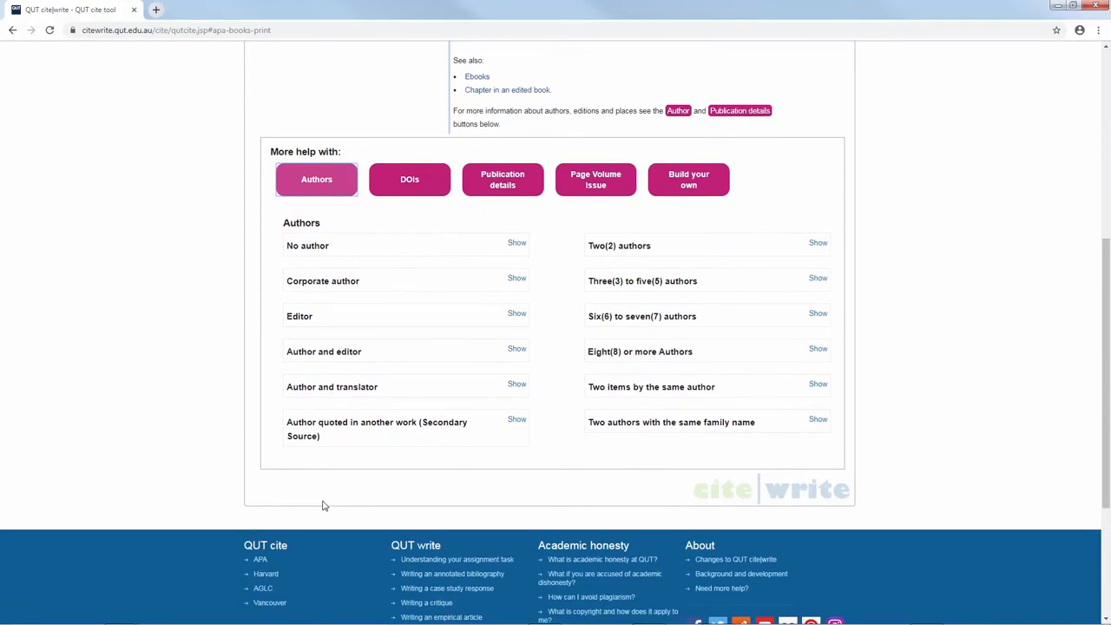